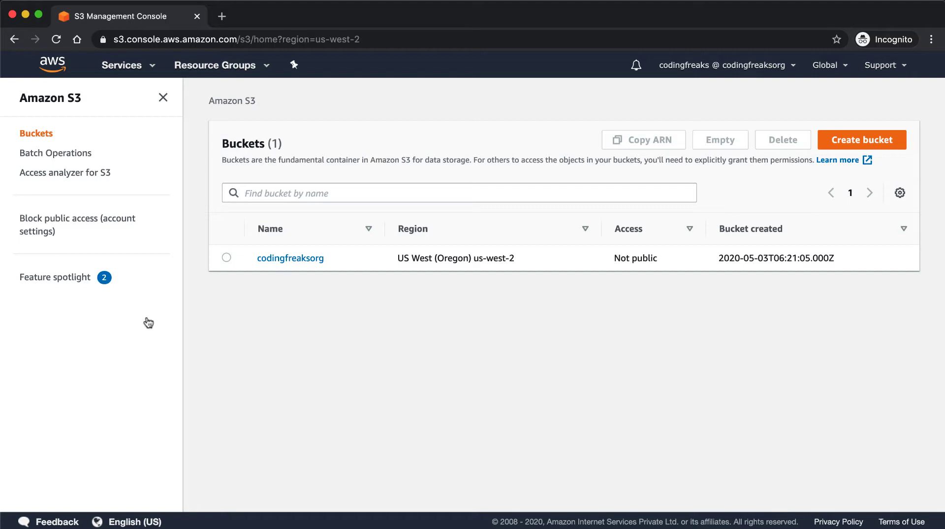
Upload the file beach.jpeg to the codingfreaksorg bucket
click(301, 259)
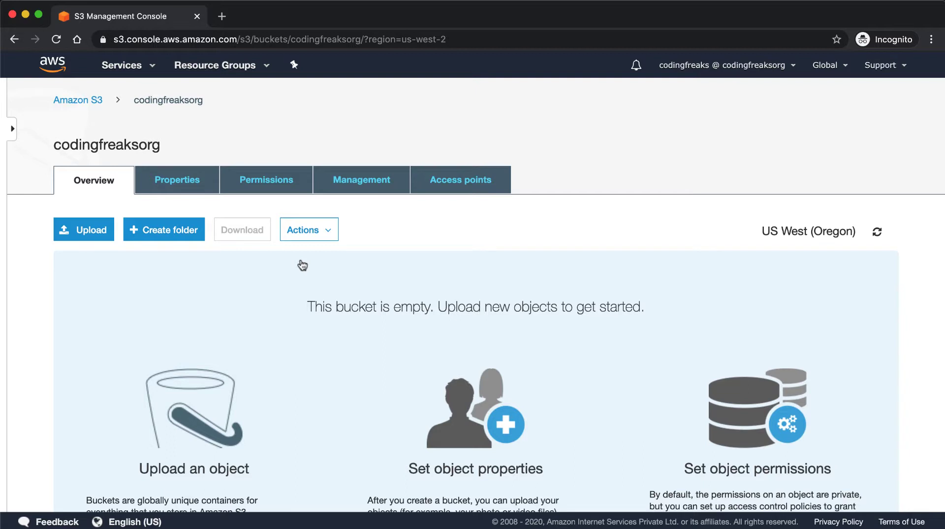
click(89, 230)
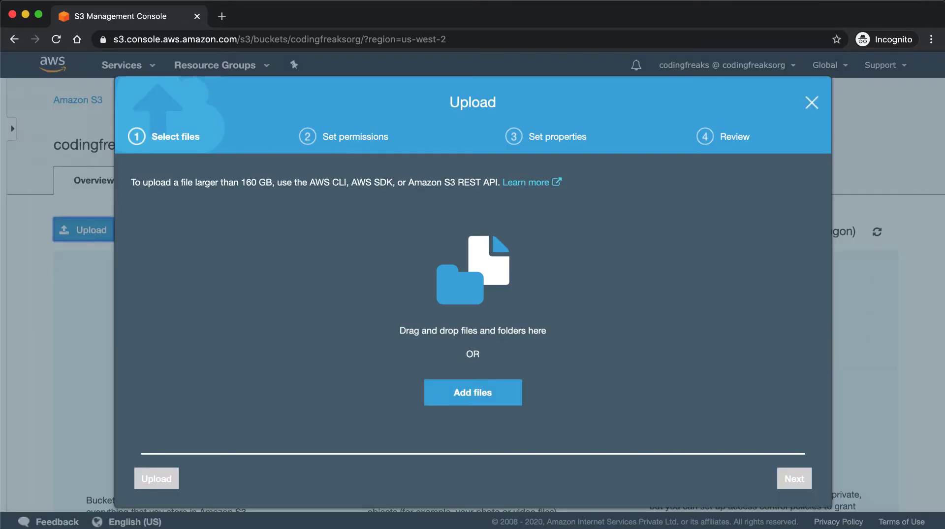
drag(944, 295, 678, 312)
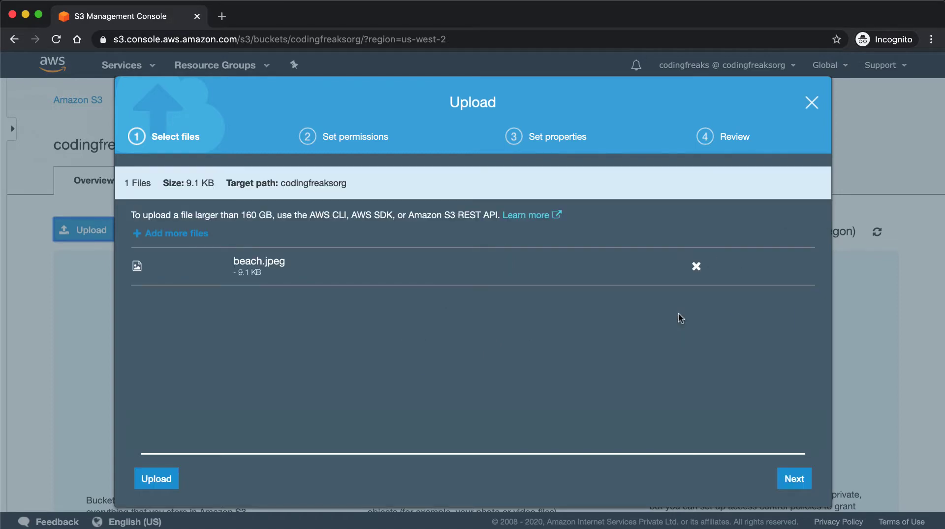
click(160, 477)
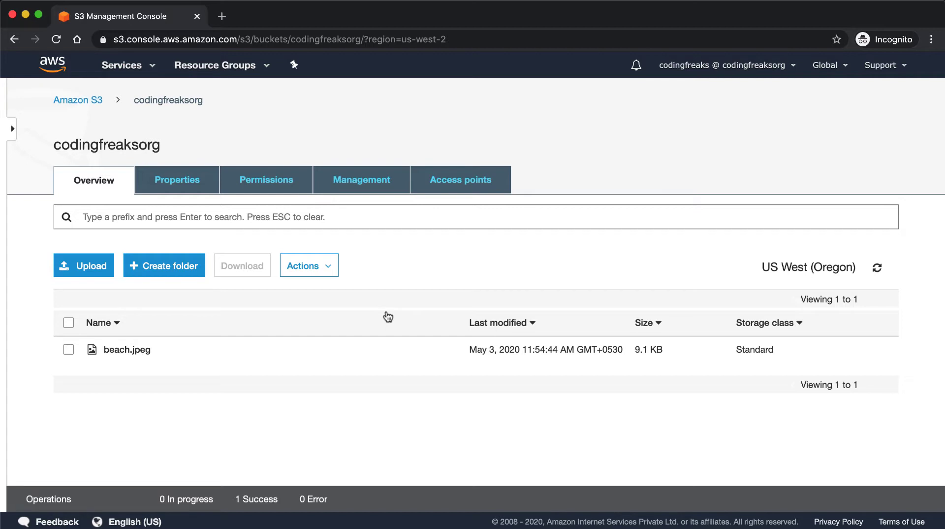
Enable versioning in the codingfreaksorg bucket's properties and save the setting
click(176, 181)
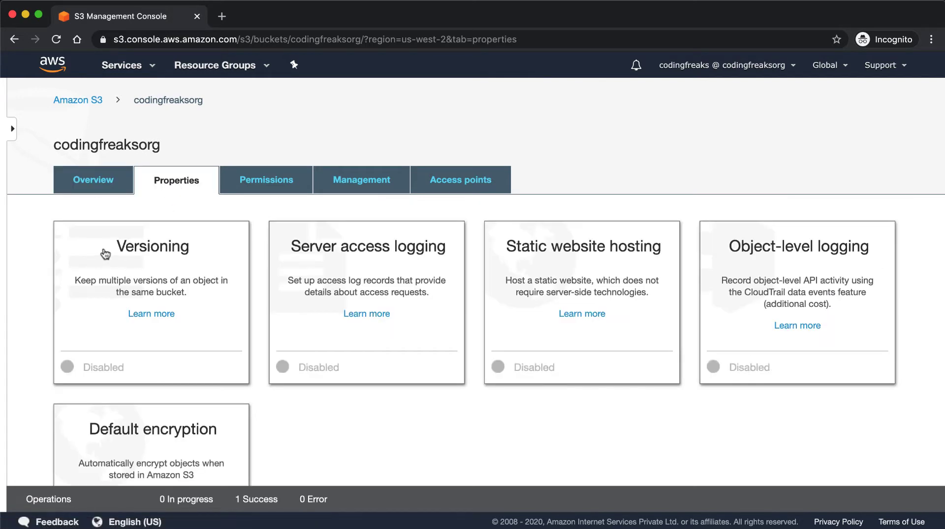
click(68, 368)
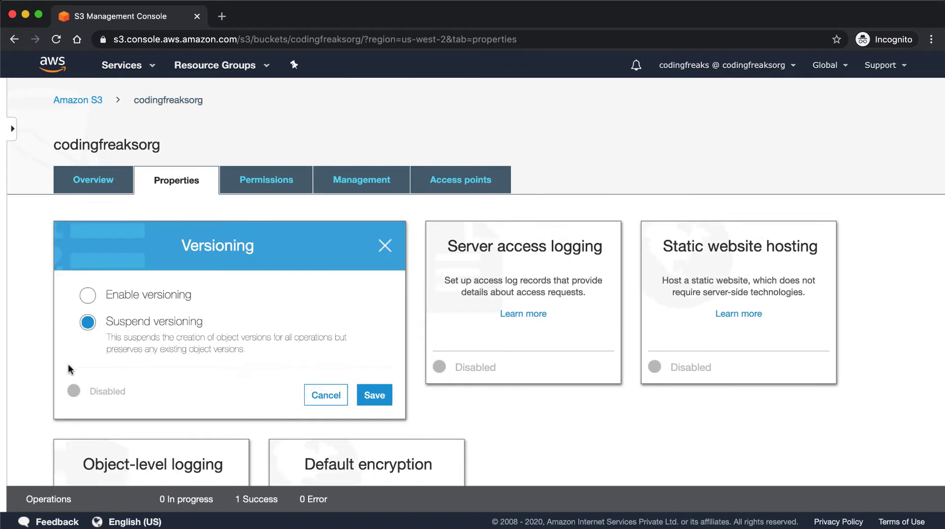
click(89, 296)
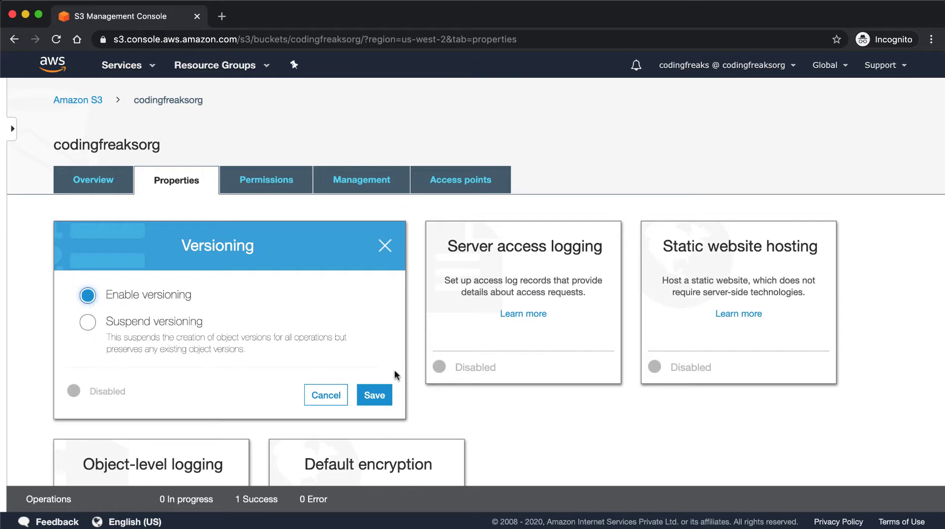
click(385, 396)
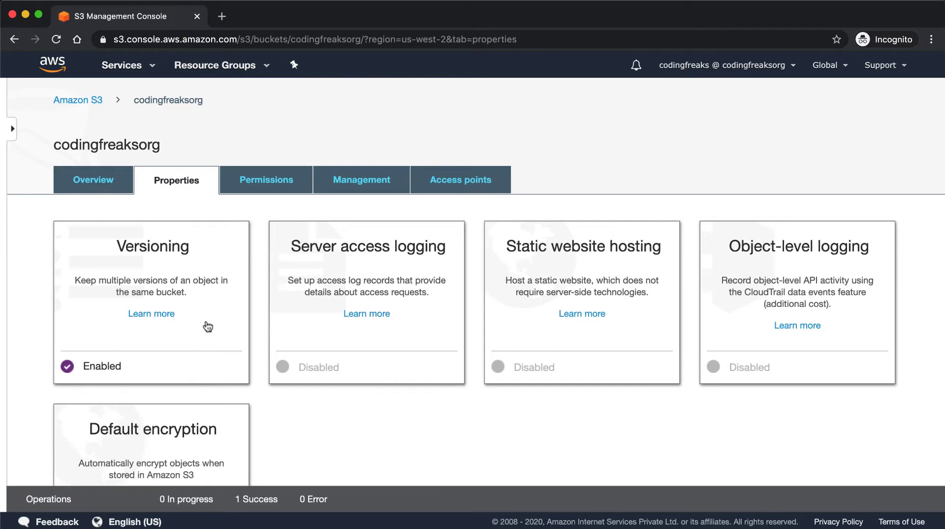
Return to the bucket's object overview and compare the listing with versions hidden and shown, leaving them shown
click(96, 181)
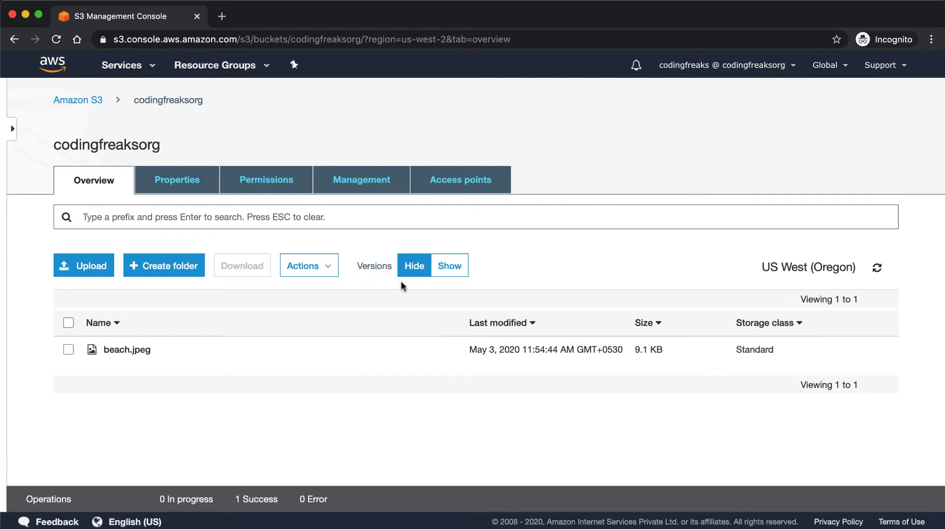
click(448, 269)
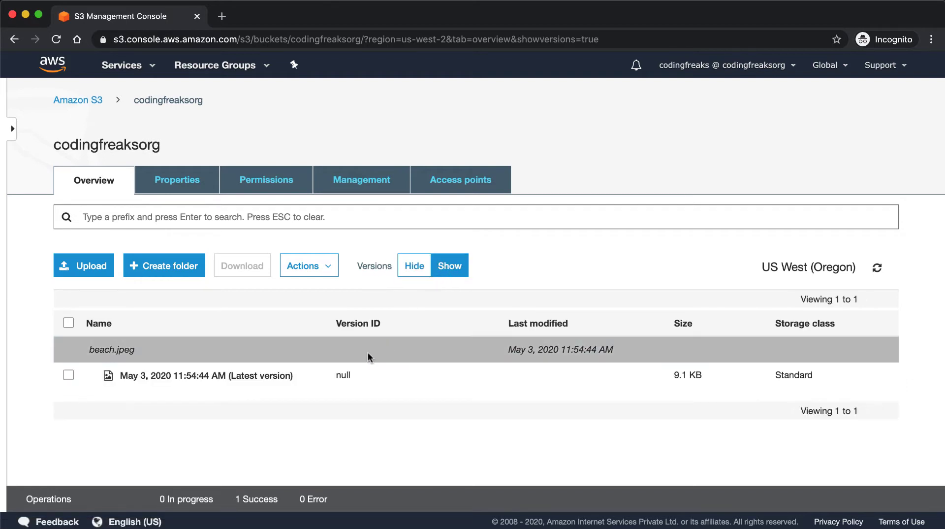
click(368, 352)
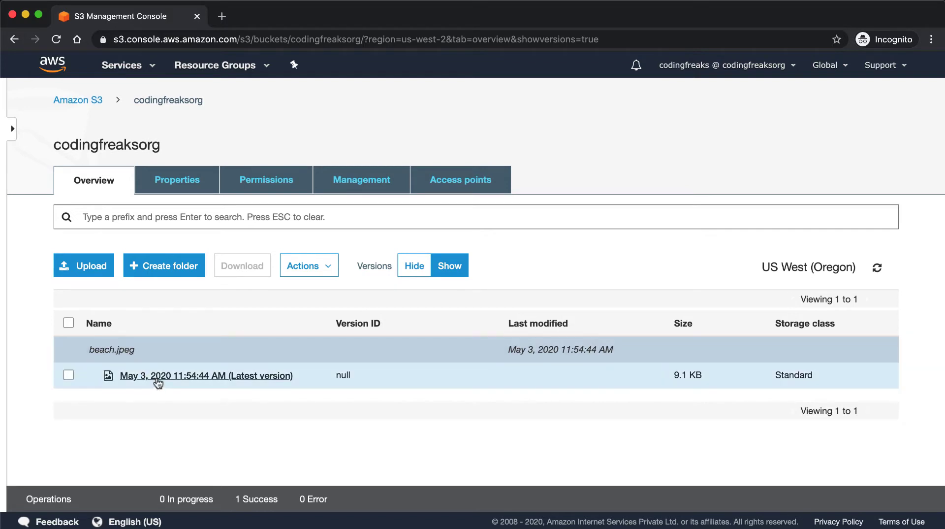
click(422, 269)
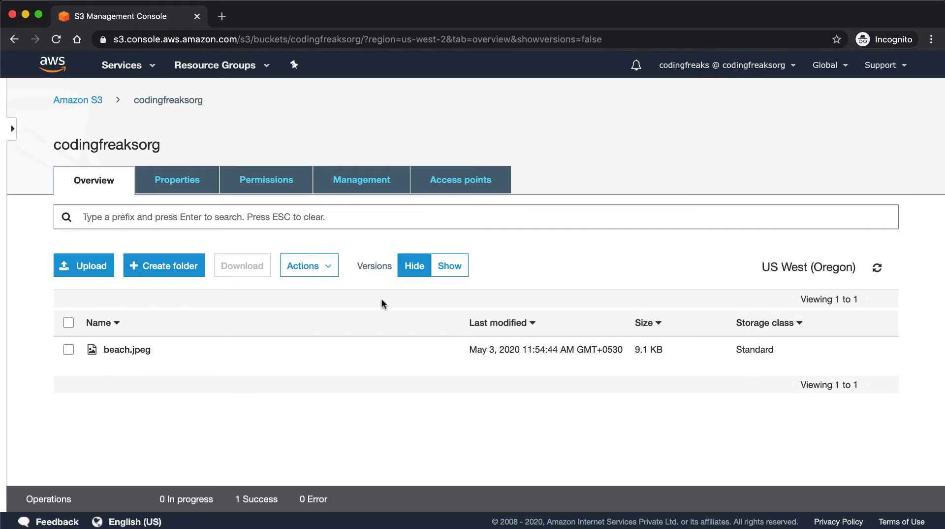
click(448, 272)
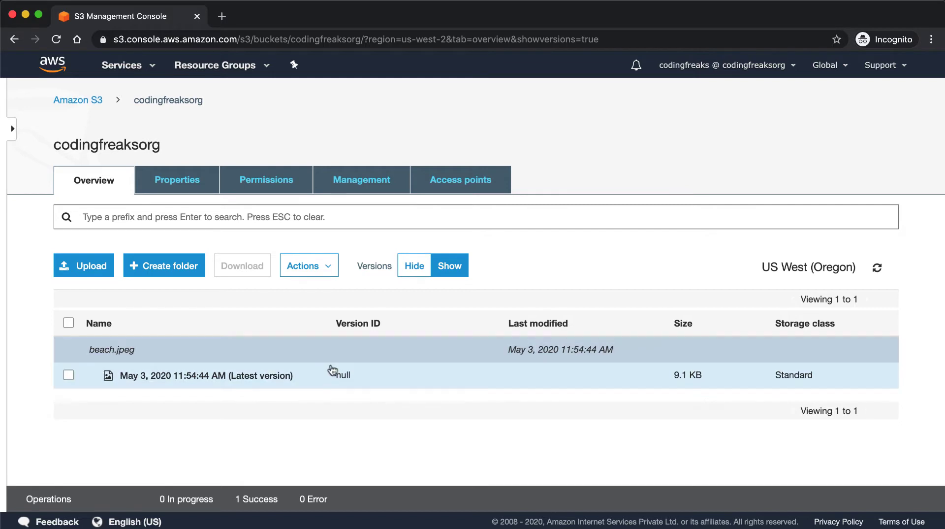
Upload the file baech.jpg to the versioned bucket
click(92, 268)
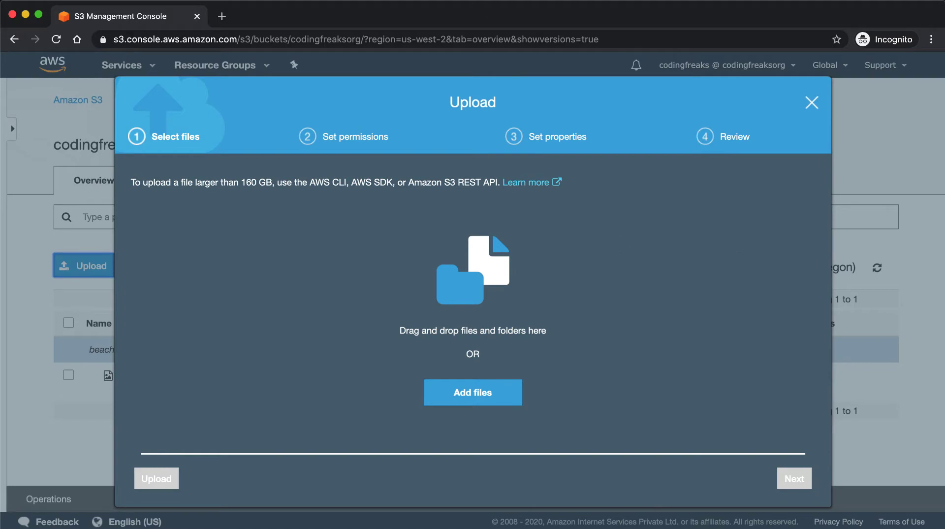
drag(679, 276, 598, 309)
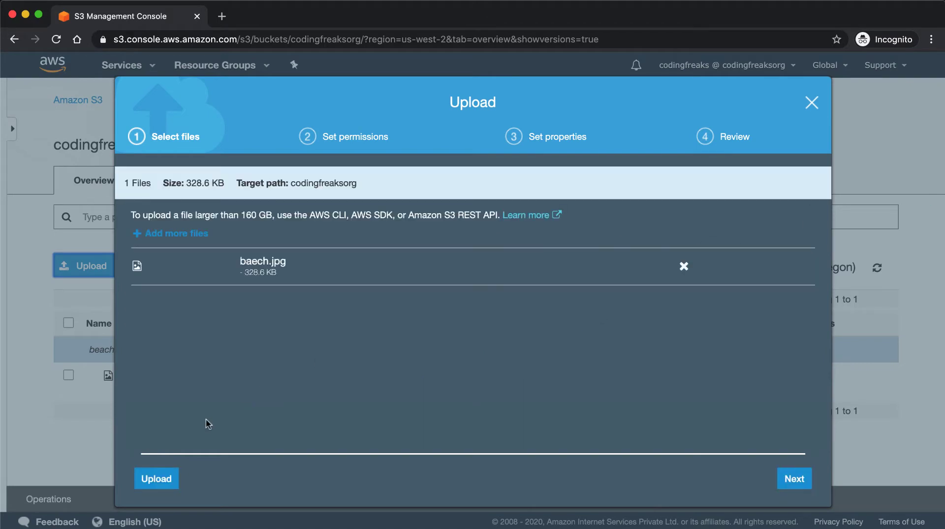
click(157, 478)
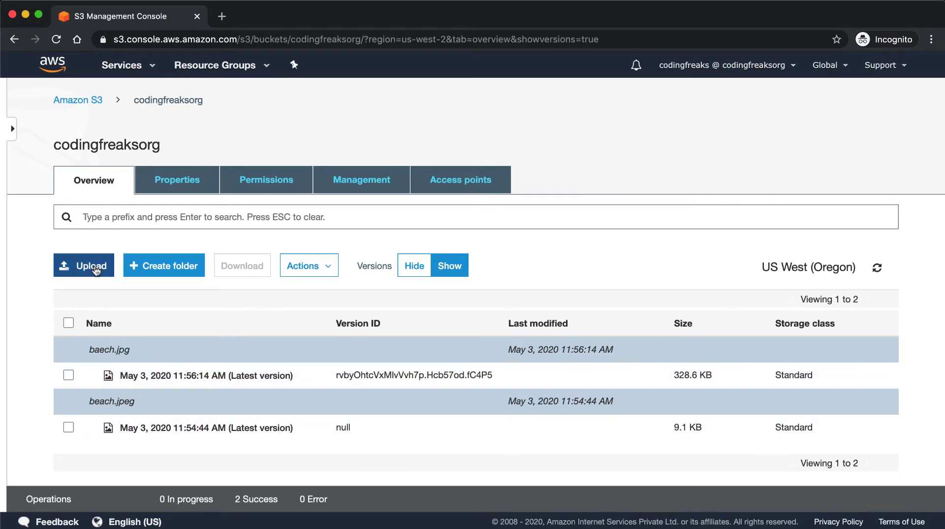
Upload beach.jpeg again as a new version and review its entries in the version list
click(100, 268)
drag(938, 195, 699, 323)
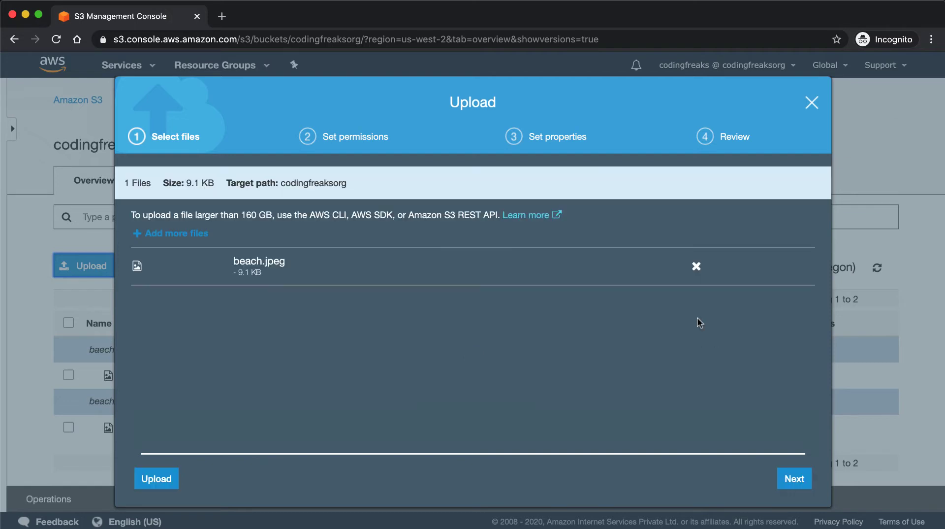
click(157, 480)
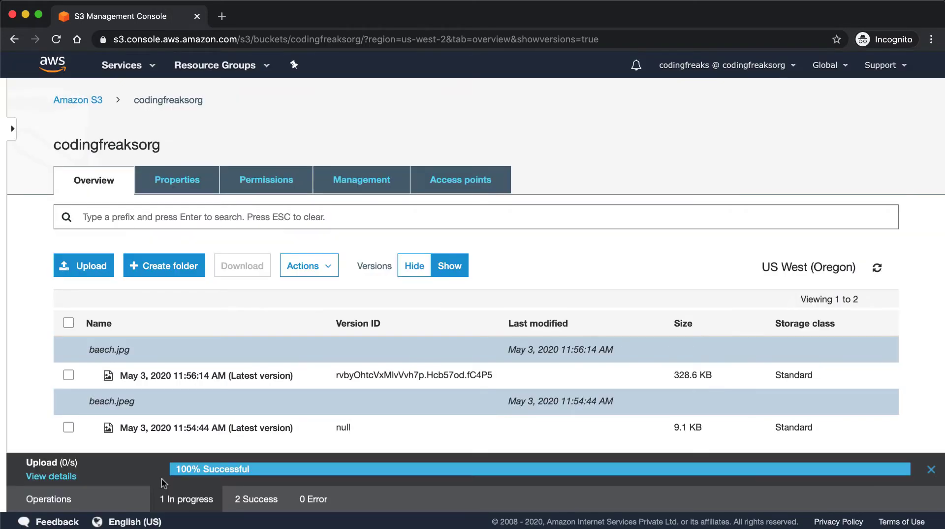
scroll(200, 332, down, 3)
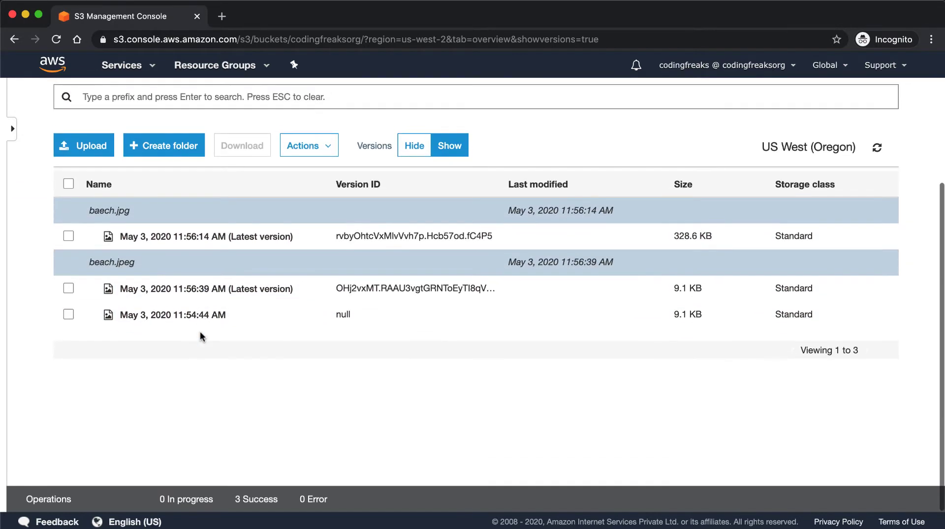
scroll(140, 328, up, 1)
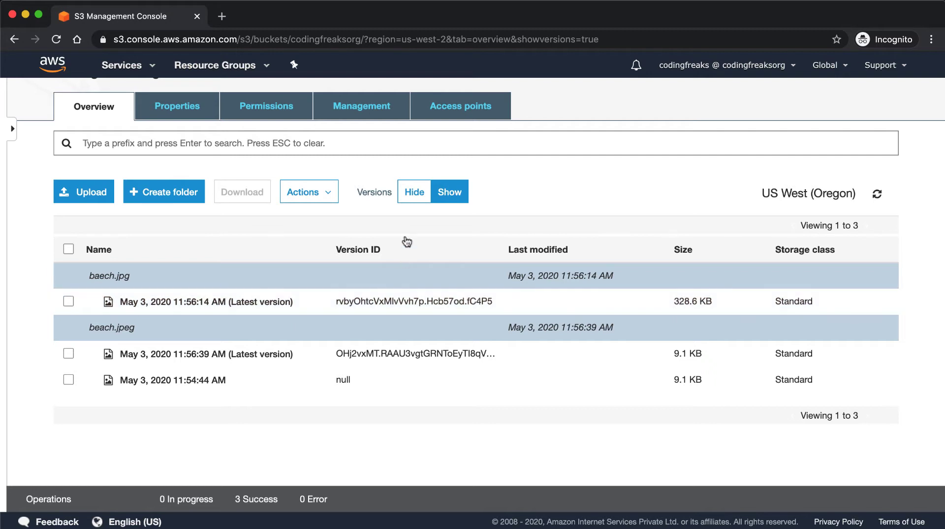
Hide the object versions and delete beach.jpeg from the bucket
click(412, 197)
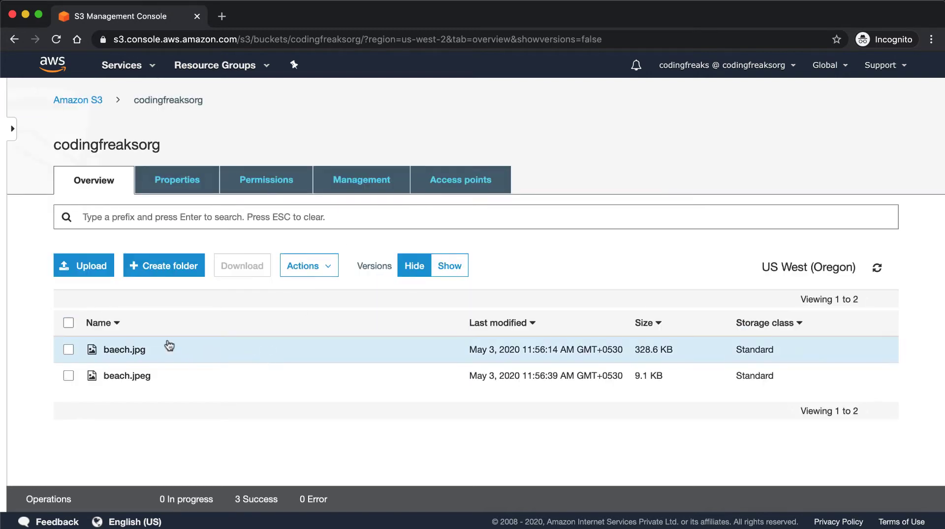
click(69, 376)
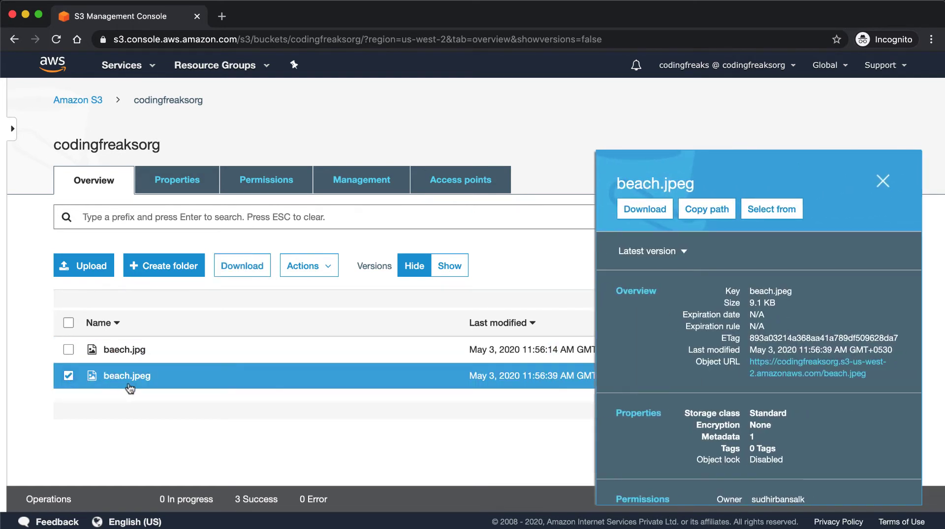
click(303, 266)
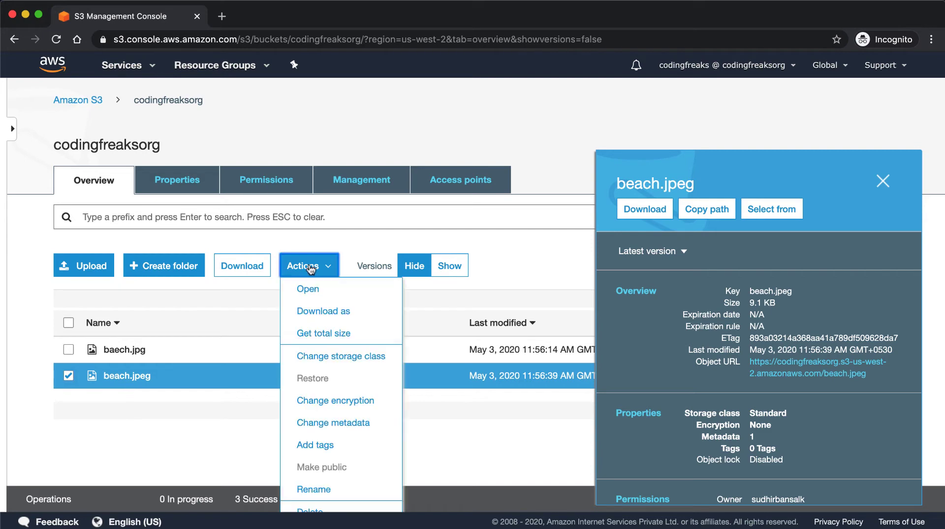
scroll(325, 357, down, 3)
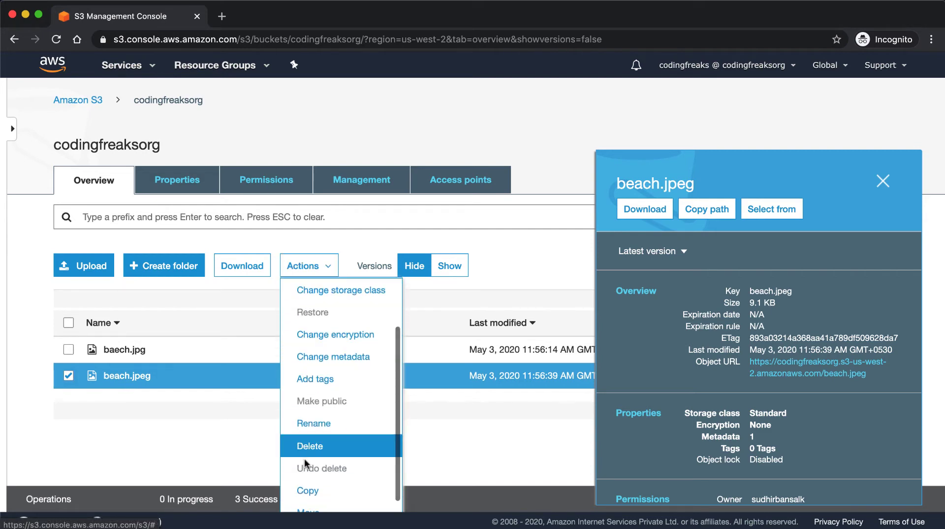
click(310, 446)
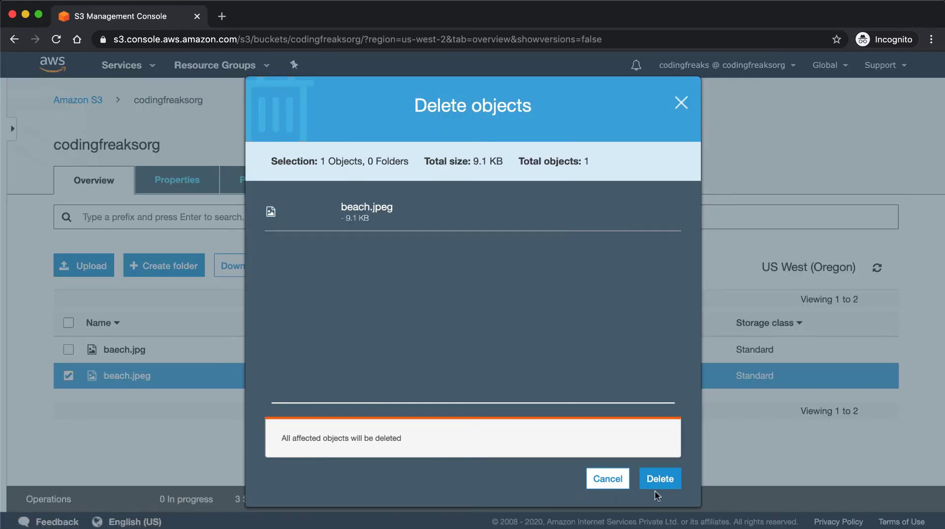
click(663, 480)
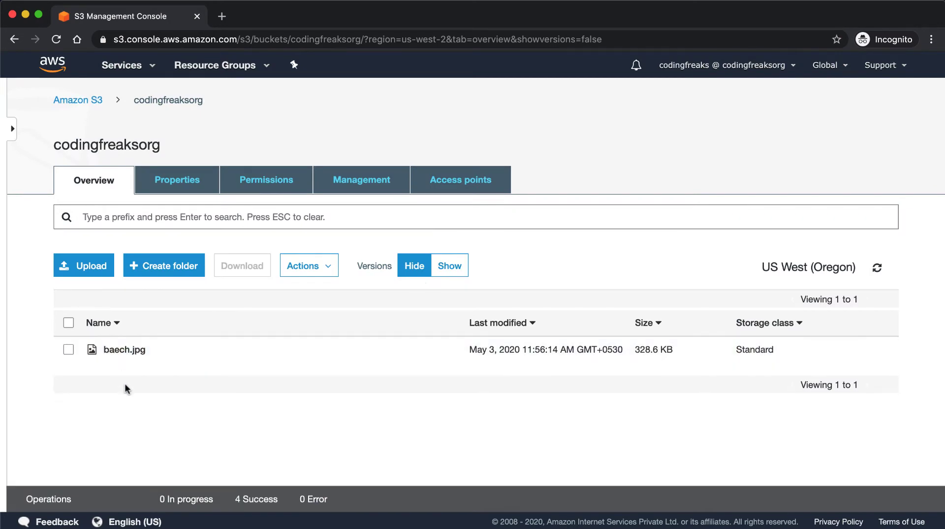
Show the object versions, delete beach.jpeg's delete marker to restore the object, and hide the versions again
click(448, 266)
scroll(374, 333, down, 3)
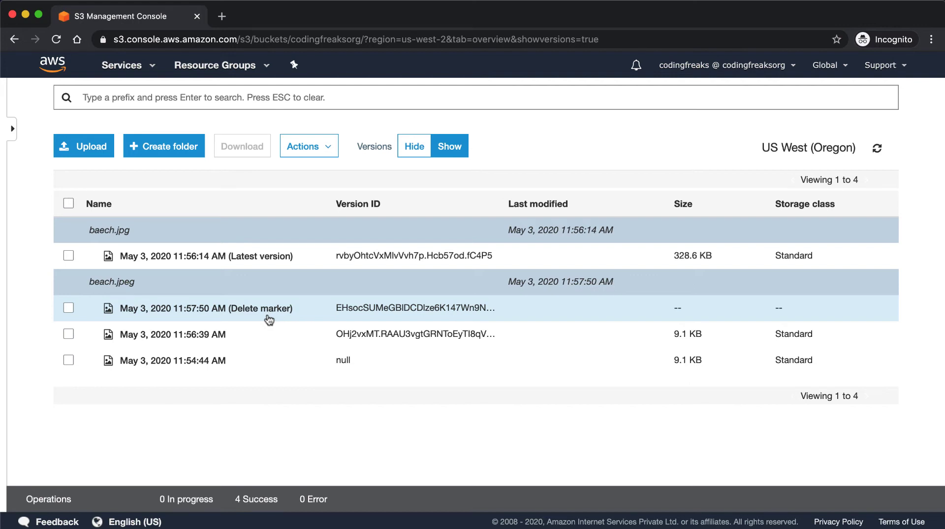
scroll(269, 320, down, 1)
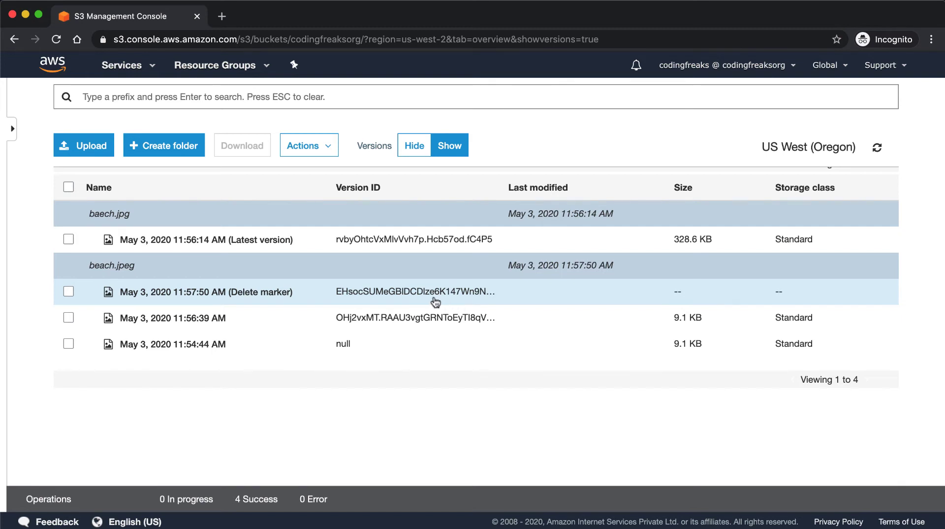
click(69, 295)
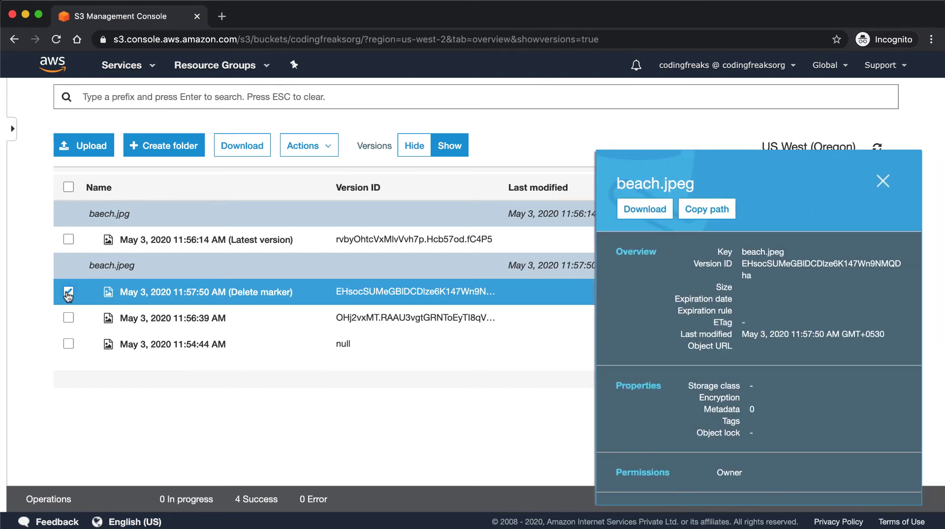
click(332, 149)
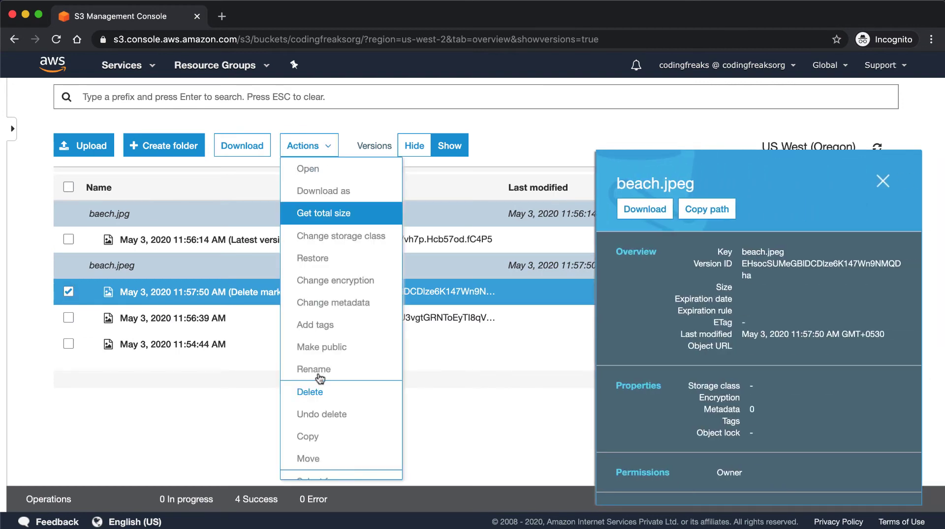
click(319, 392)
click(650, 475)
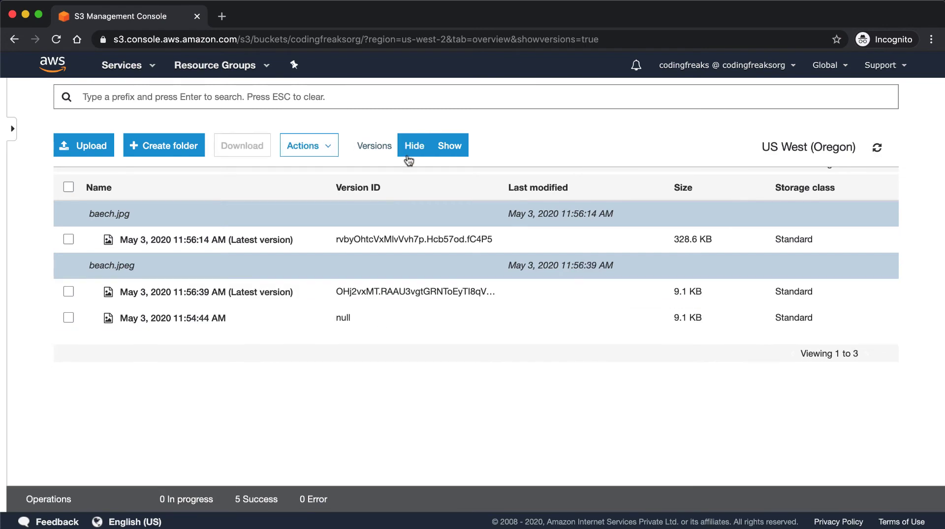
click(408, 153)
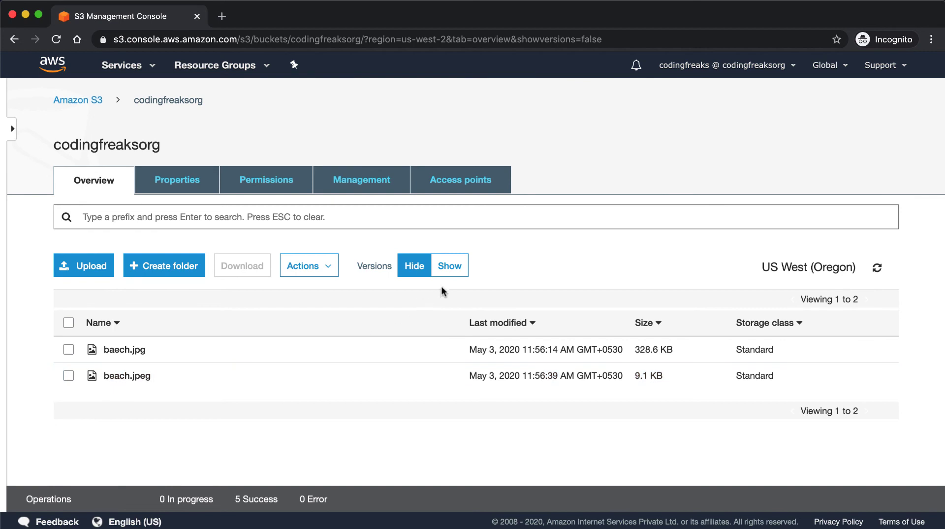
Show the object versions, permanently delete the latest version of baech.jpg, and return to the listing with versions hidden
click(450, 267)
scroll(442, 398, down, 5)
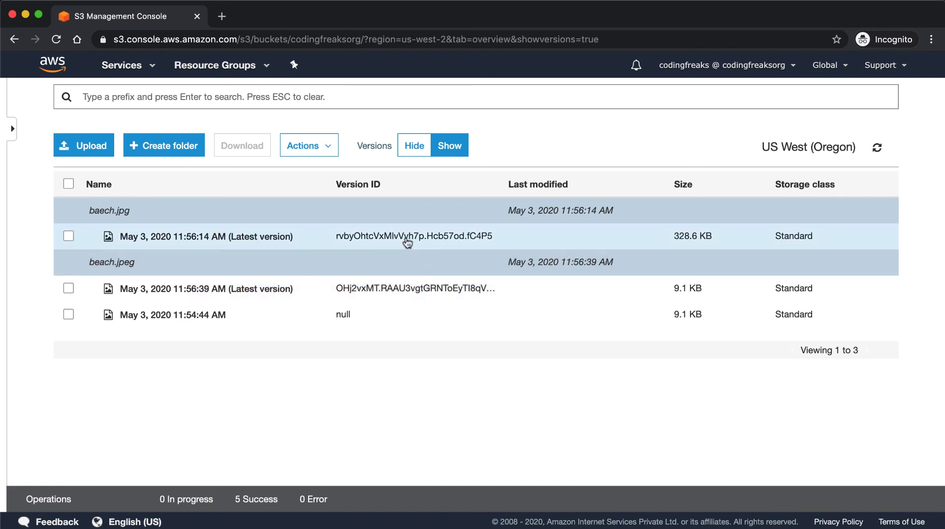
click(68, 236)
click(325, 146)
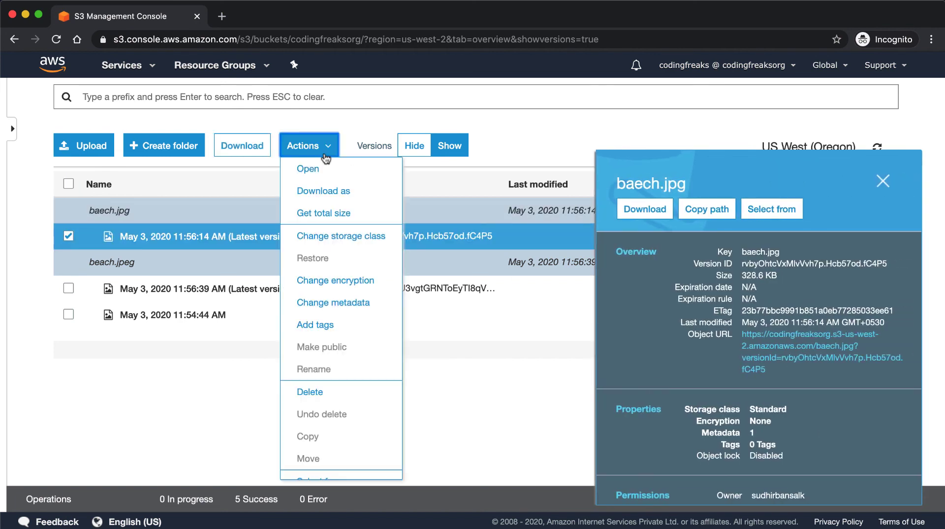
click(320, 390)
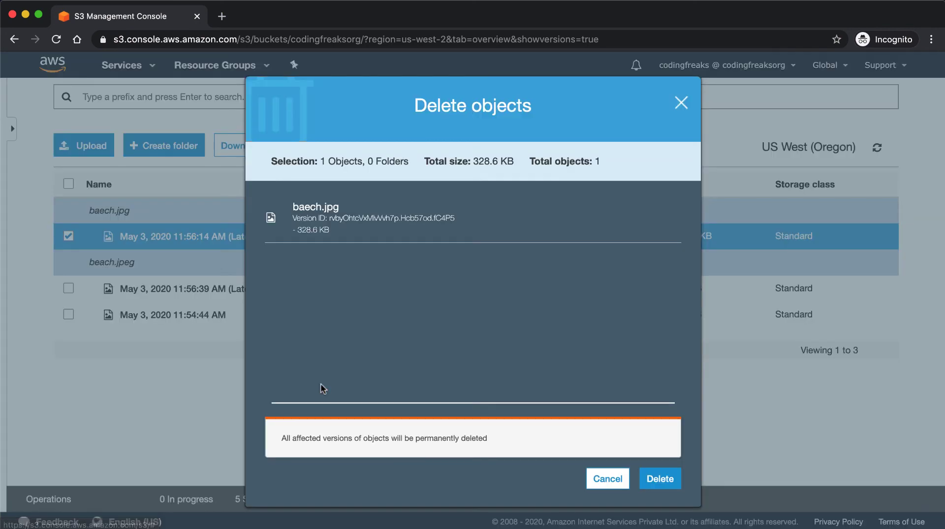
click(656, 479)
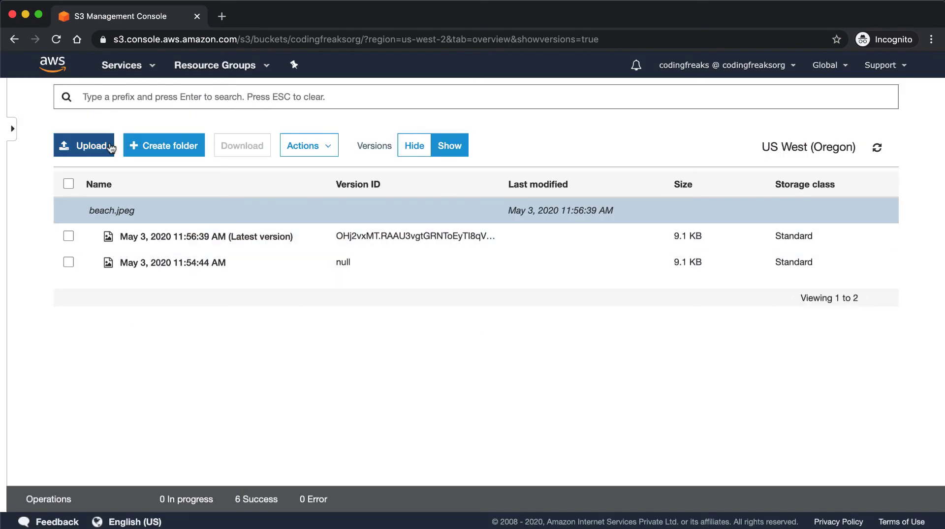
click(415, 147)
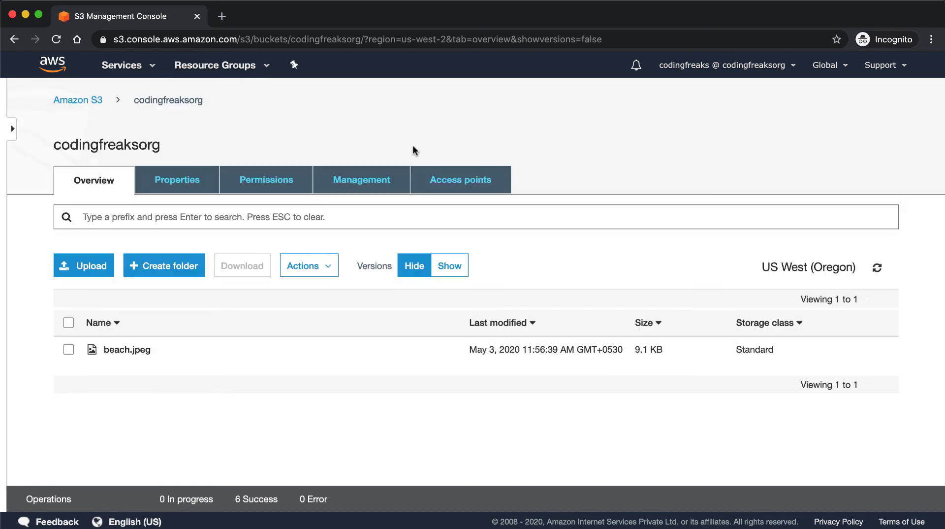